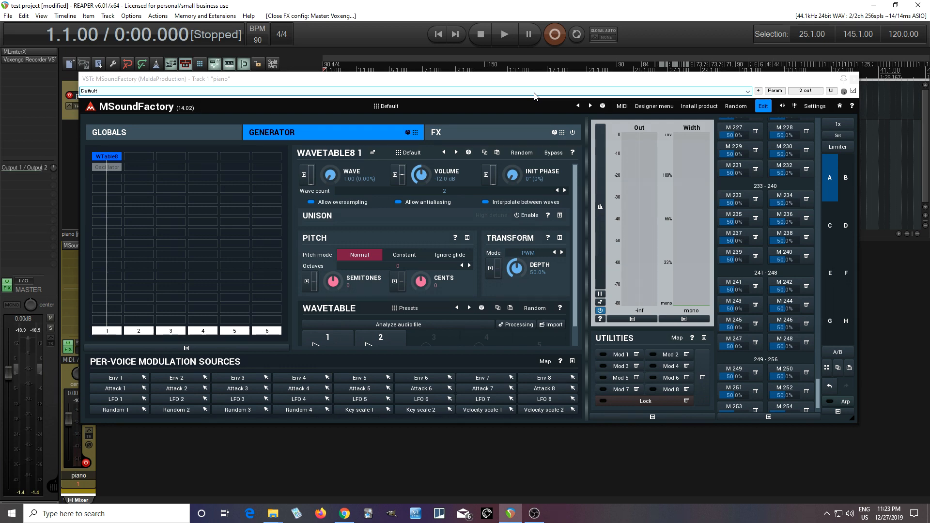
- Open the Wavetable8 1 generator in its own window and assign LFO 1 as modulation source A for its Wave parameter
left_click(371, 153)
left_click_drag(338, 176, 306, 93)
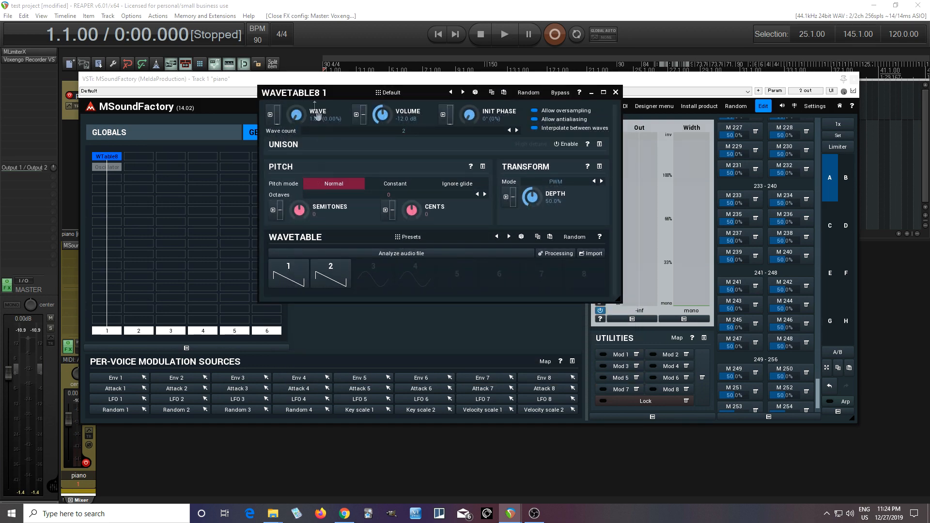
left_click_drag(310, 95, 294, 147)
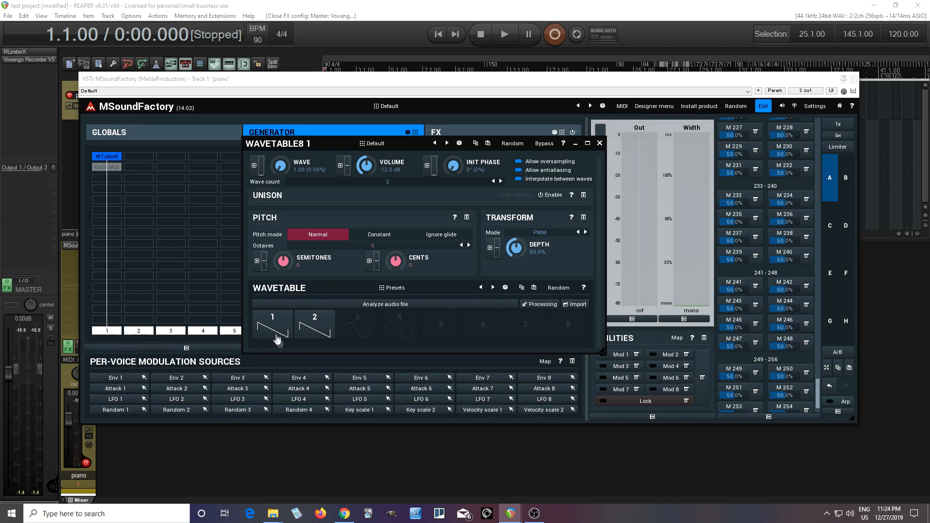
left_click(254, 167)
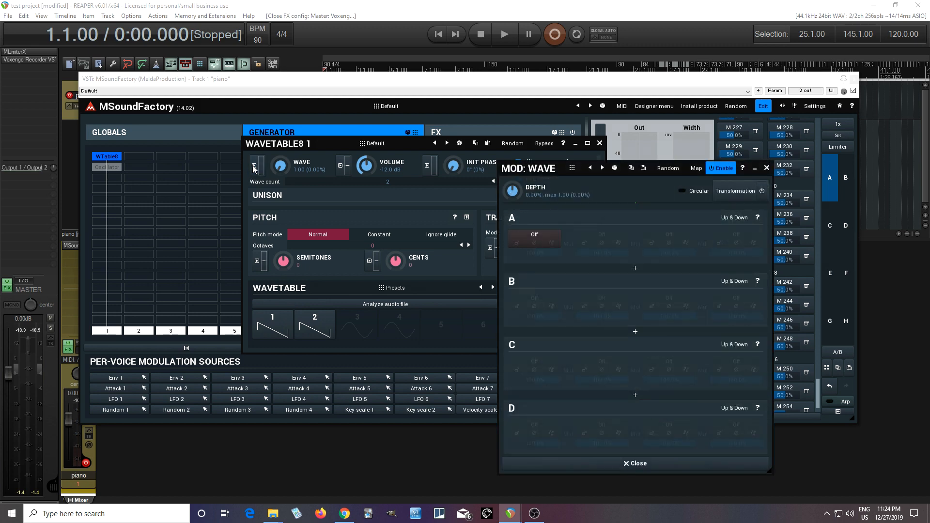
left_click(518, 235)
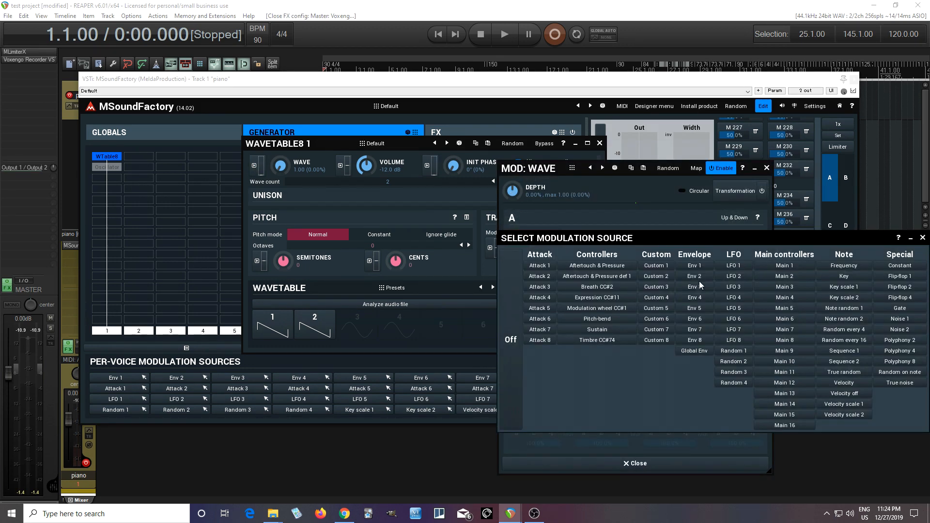
left_click(732, 267)
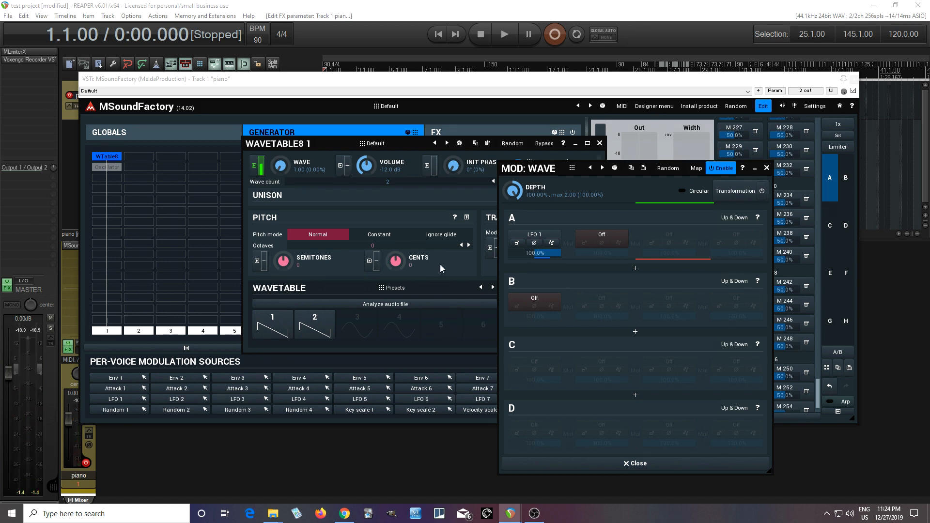
- Change the shape of wave 2 in the wavetable to a sine and return to the Wave modulation settings
double_click(320, 321)
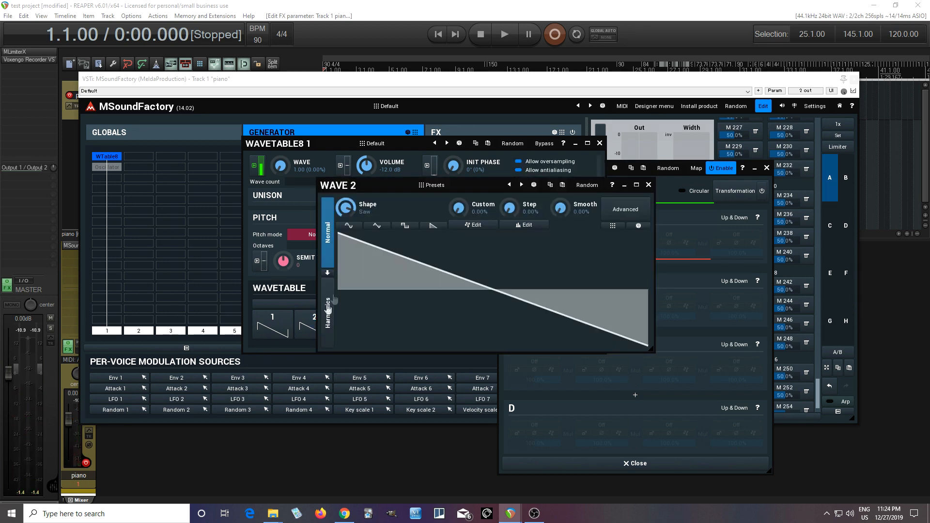
left_click(351, 226)
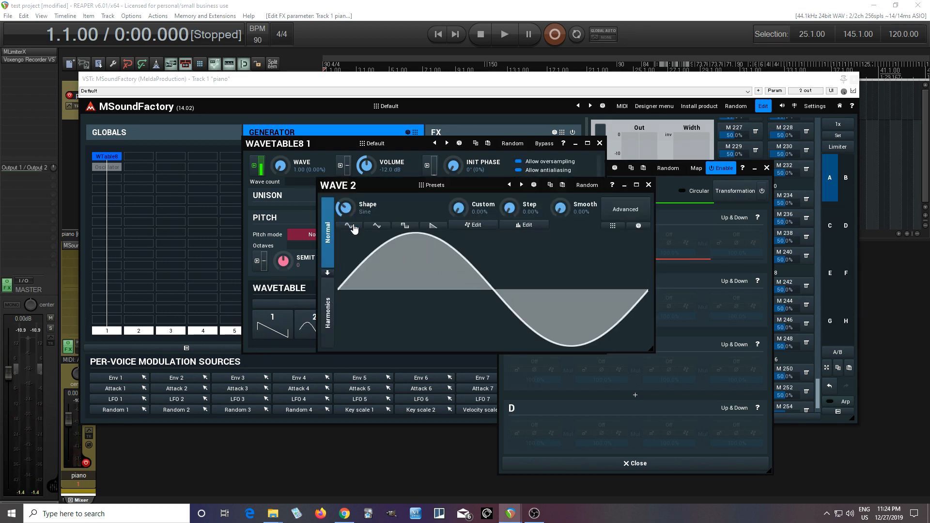
left_click(649, 184)
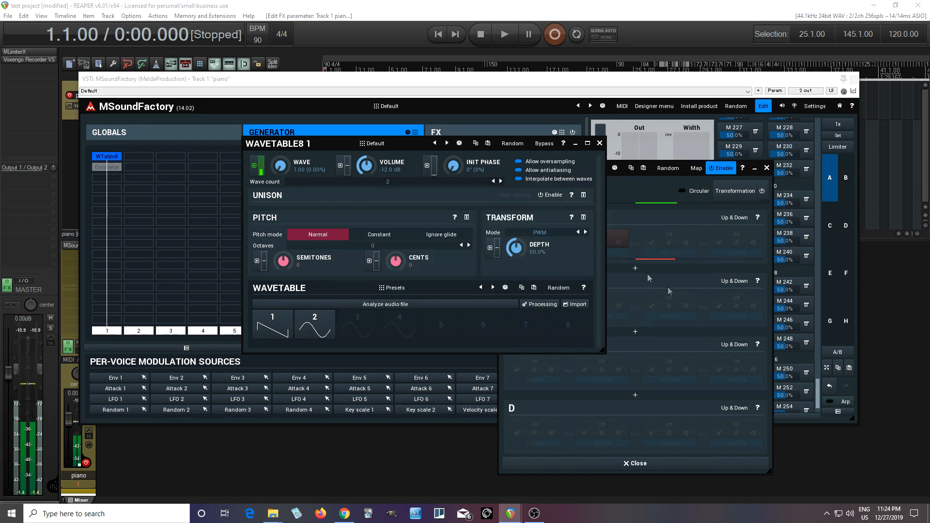
left_click(661, 298)
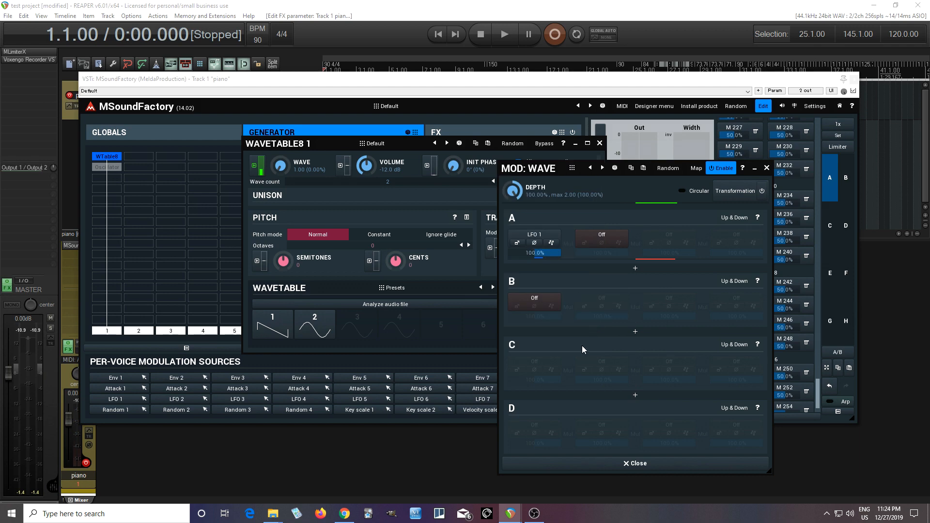
- Set wave 2 back to the saw shape and return to the Wave modulation settings
double_click(316, 325)
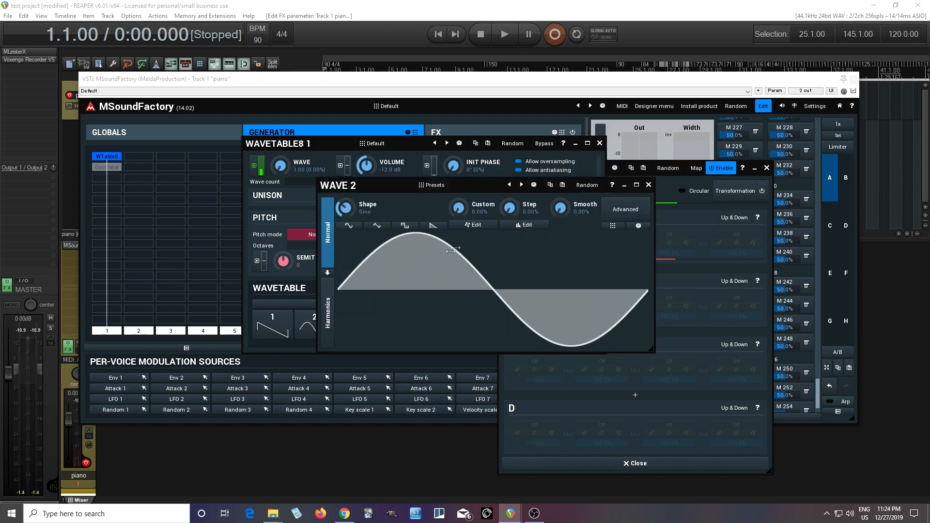
left_click(438, 230)
left_click(648, 184)
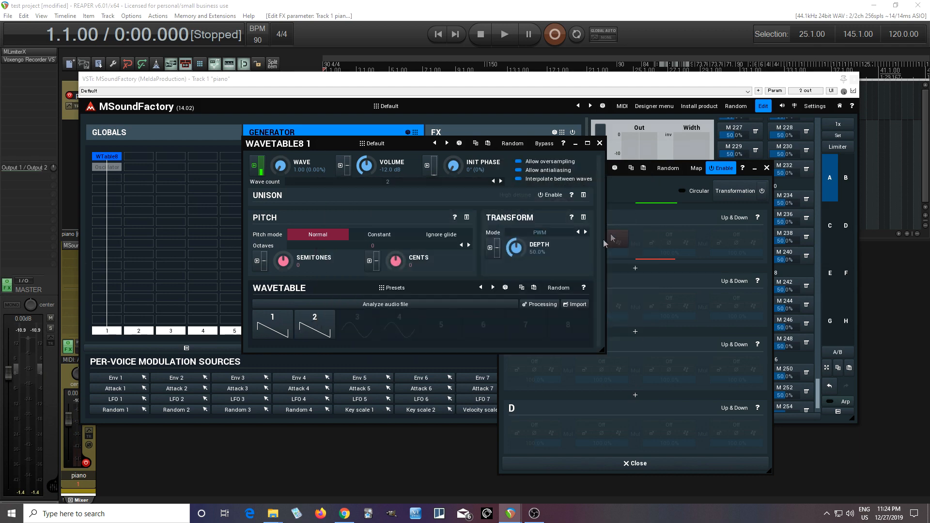
left_click(642, 243)
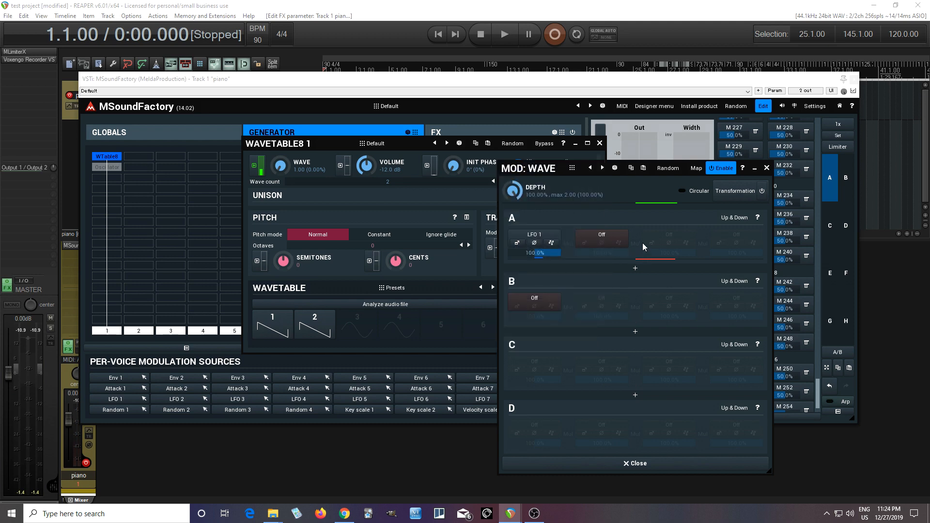
- Configure LFO 1 as an inverted saw with its smoothing set to 0%
left_click(516, 243)
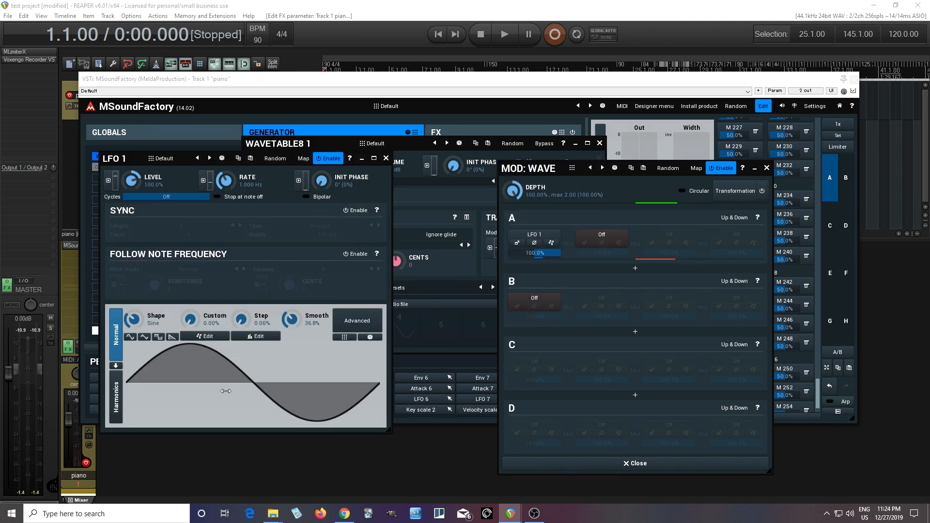
left_click(173, 337)
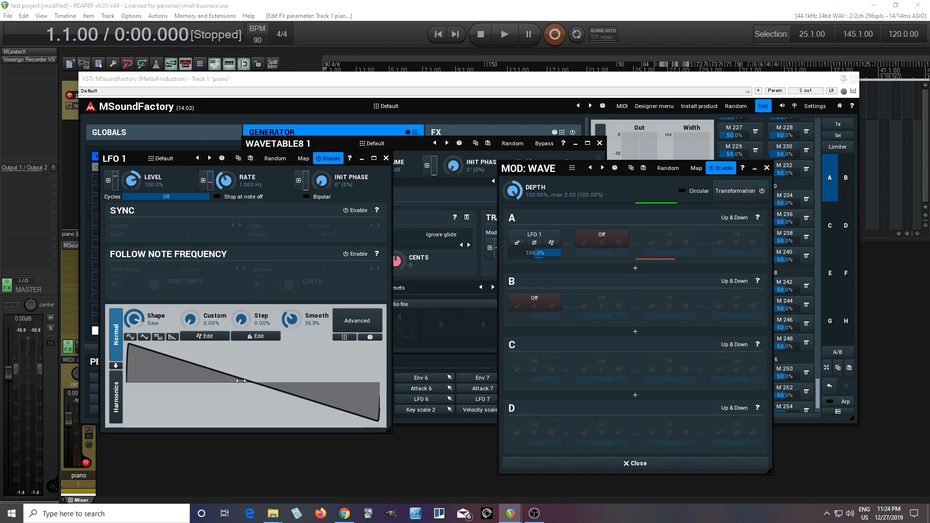
double_click(289, 318)
left_click(266, 374)
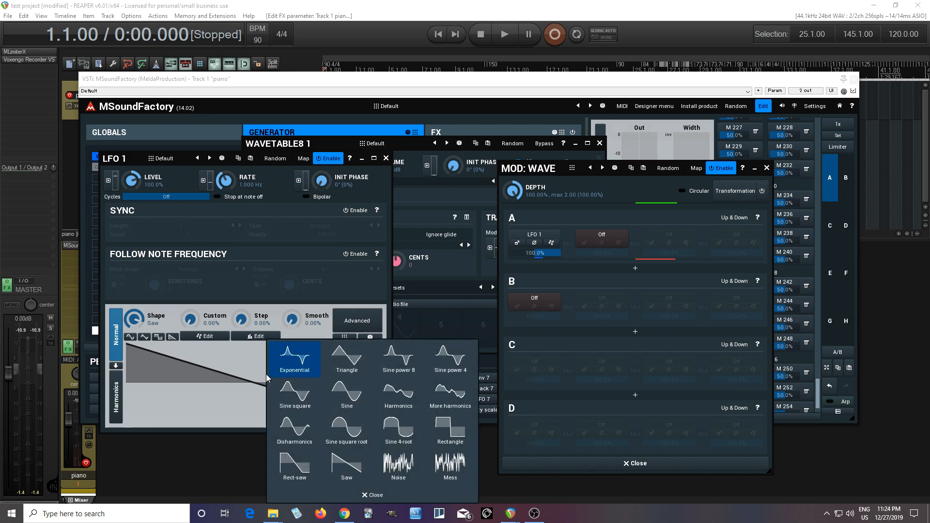
left_click(346, 330)
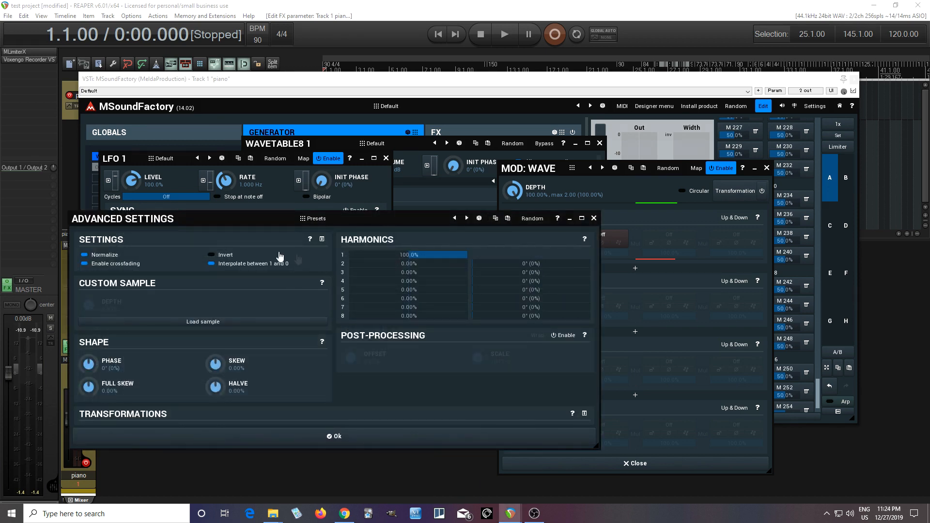
left_click(359, 436)
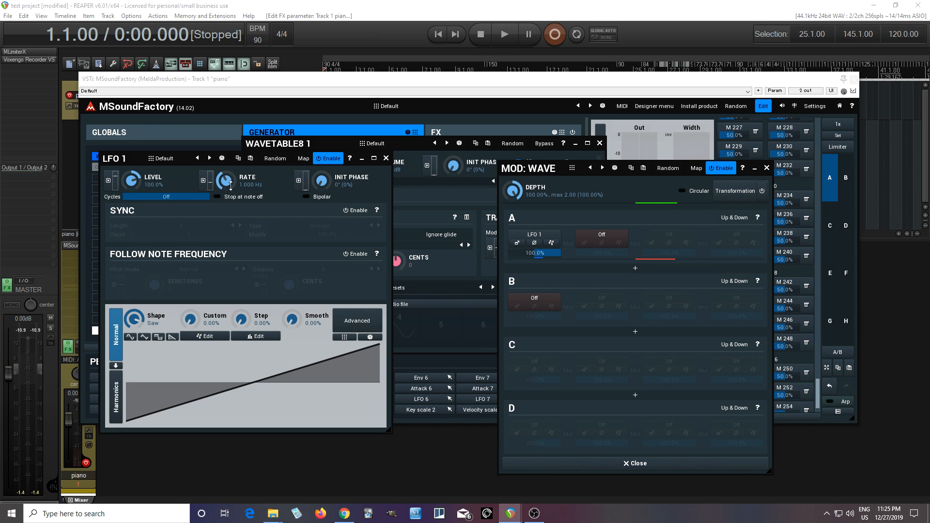
- Enable Follow Note Frequency for LFO 1, close the editing windows and display the output in the FX oscilloscope
left_click(354, 254)
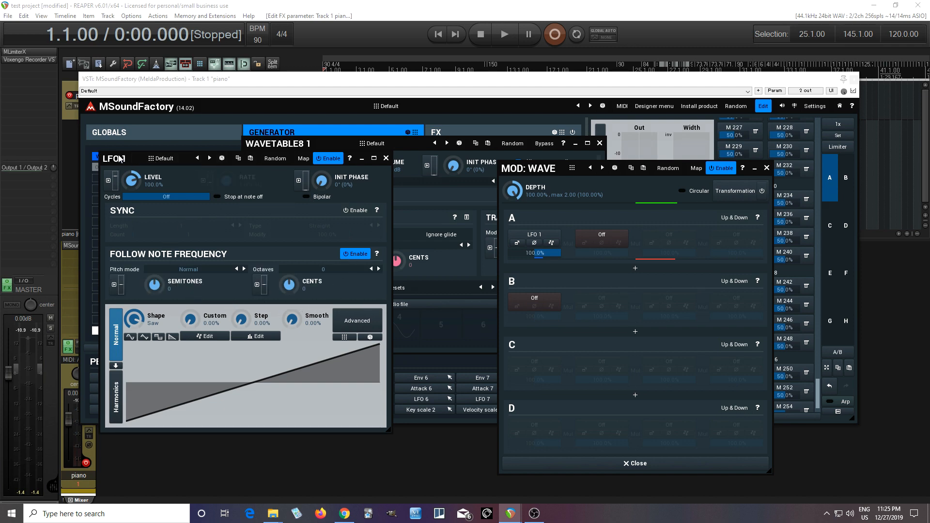
left_click_drag(120, 159, 435, 176)
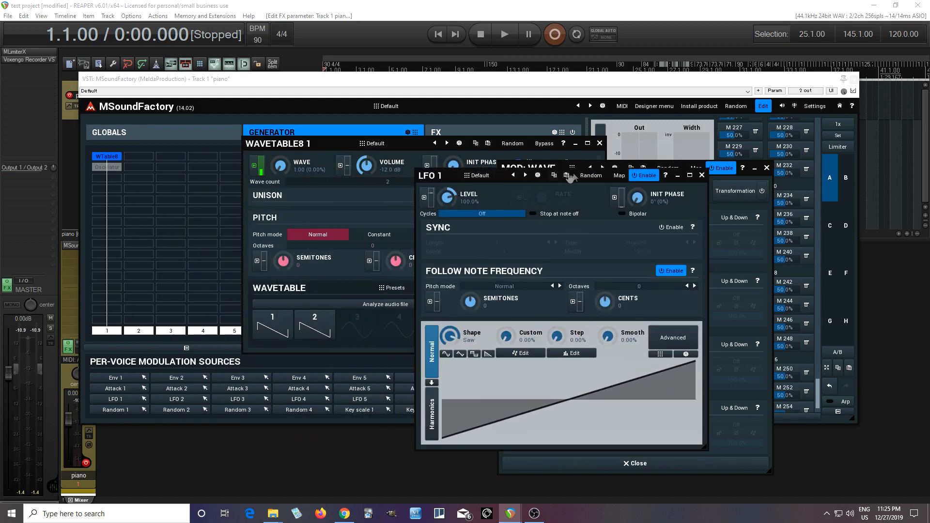
left_click(701, 175)
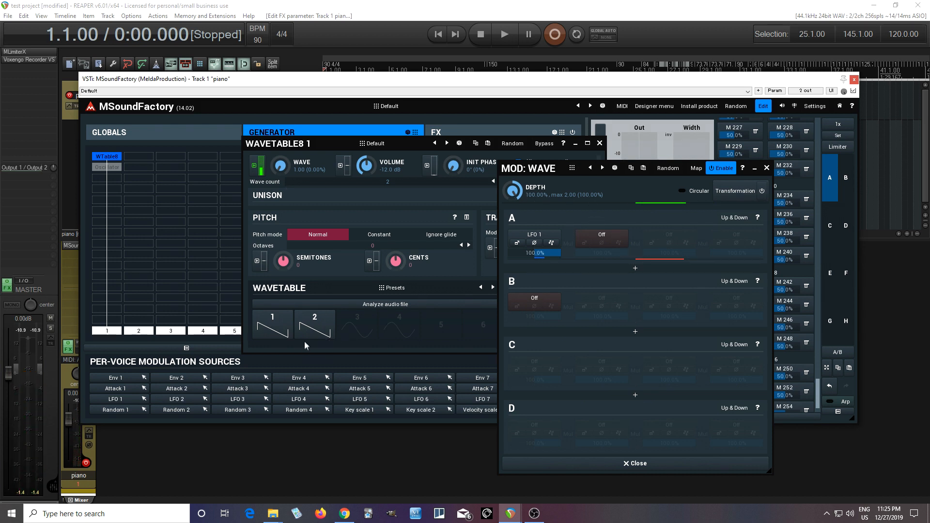
left_click(768, 168)
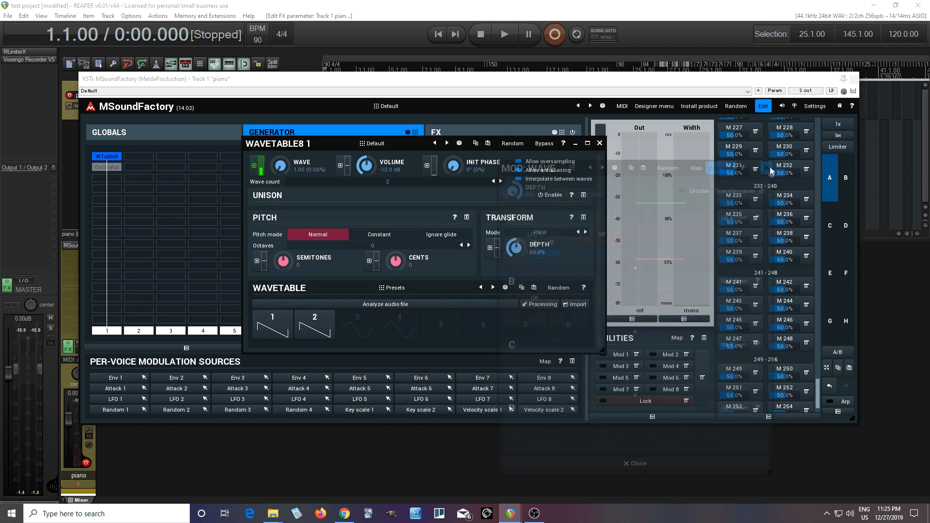
left_click(599, 143)
left_click(495, 133)
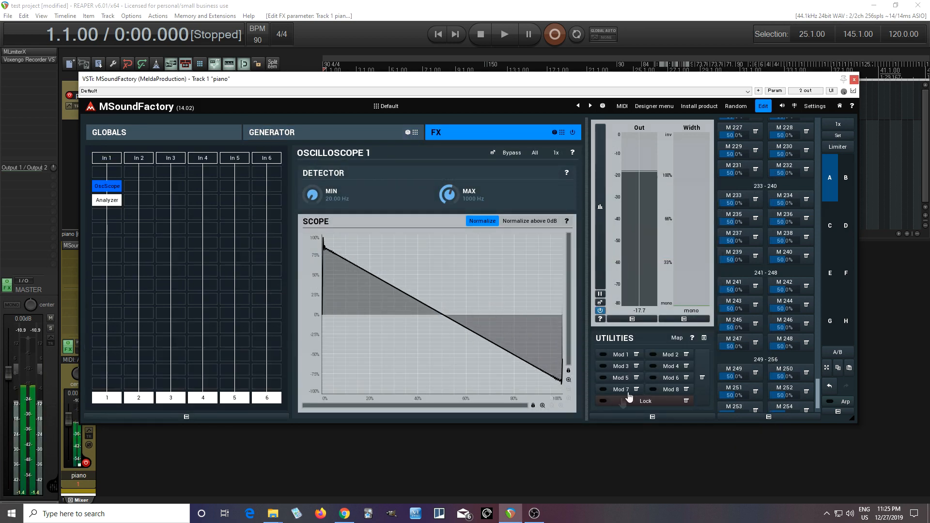
- Set wave 2 of the generator's wavetable to a sine shape and check the resulting waveform in the FX oscilloscope
left_click(335, 134)
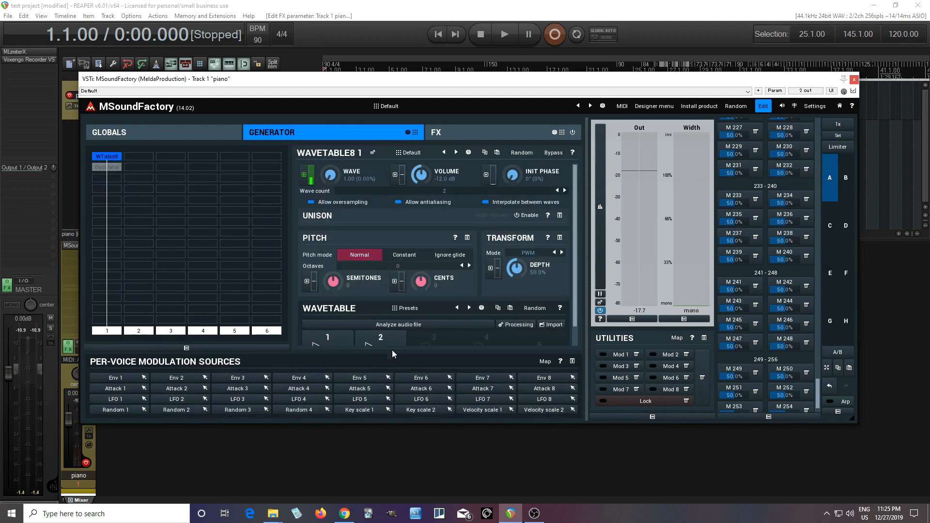
left_click(372, 152)
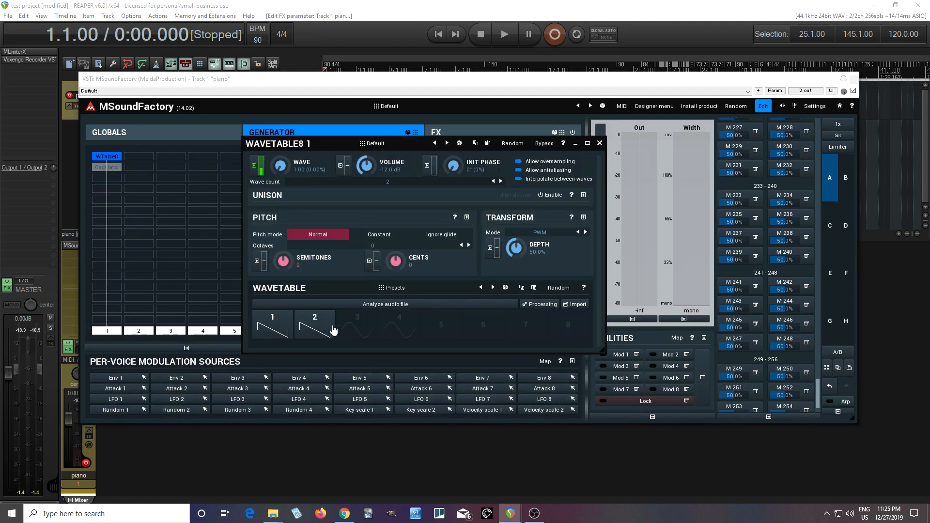
left_click(332, 331)
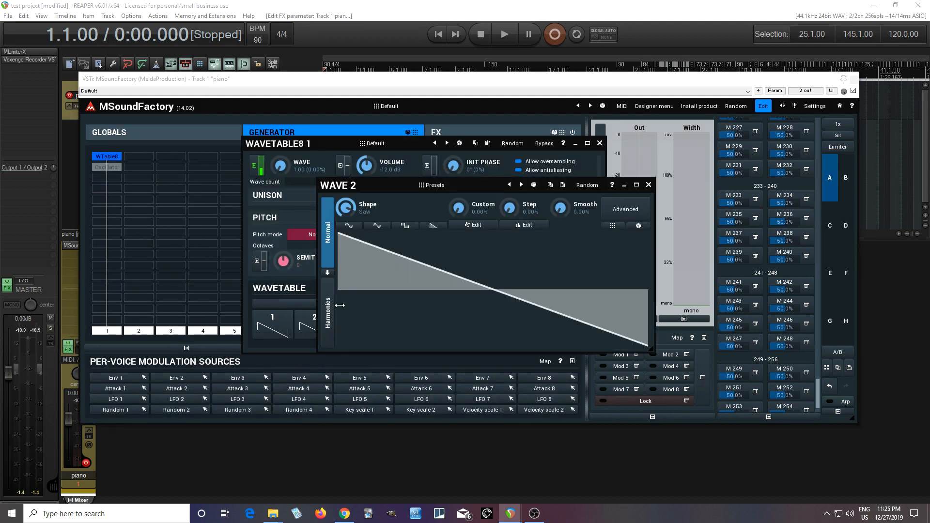
left_click(349, 226)
left_click(648, 186)
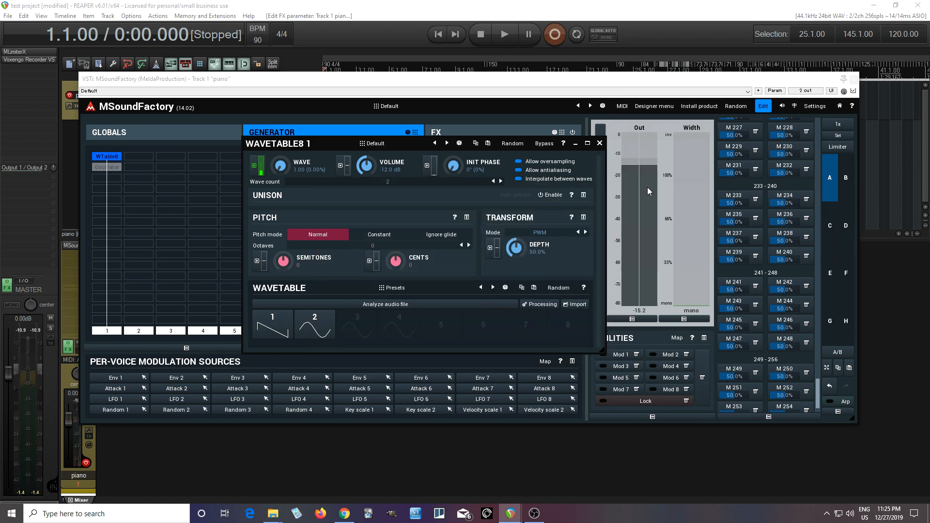
left_click(599, 143)
left_click(497, 138)
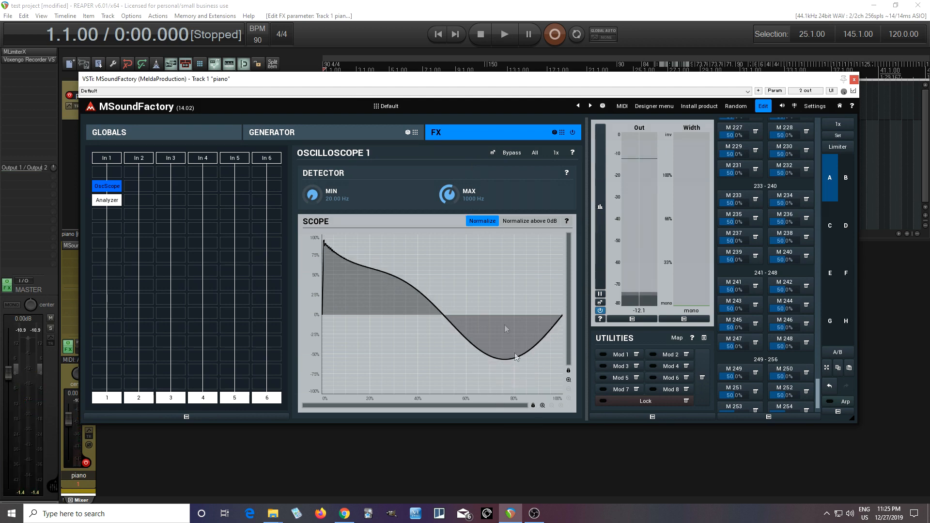
- Set wave 1 of the generator's wavetable to a triangle shape
left_click(342, 137)
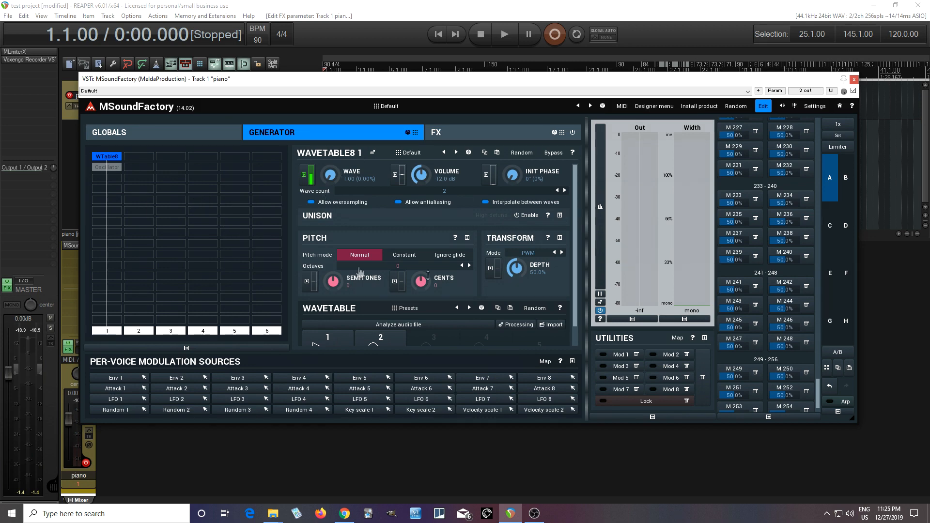
scroll(573, 217, "down", 1)
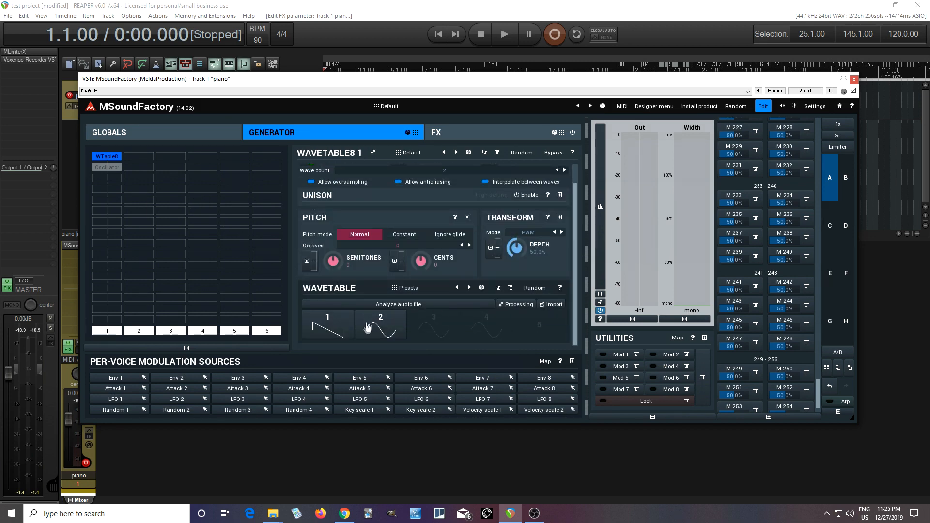
left_click(328, 330)
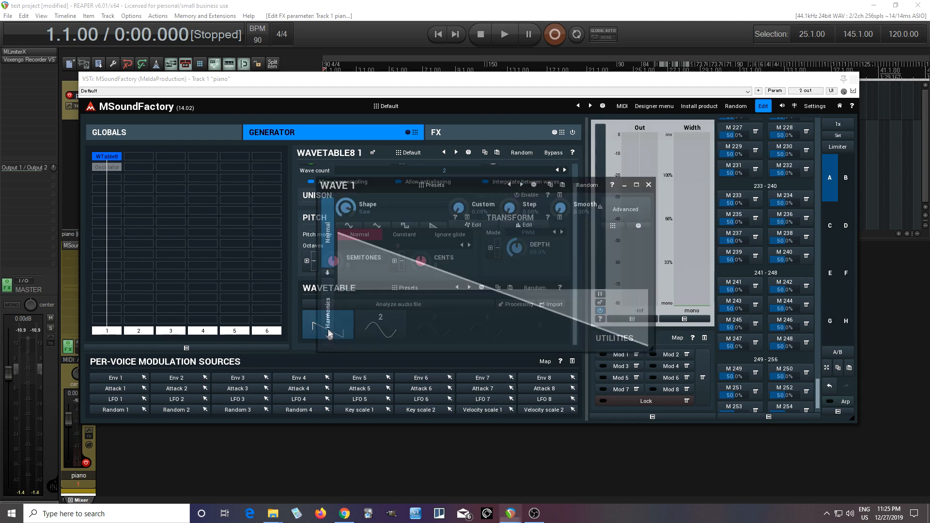
left_click(377, 227)
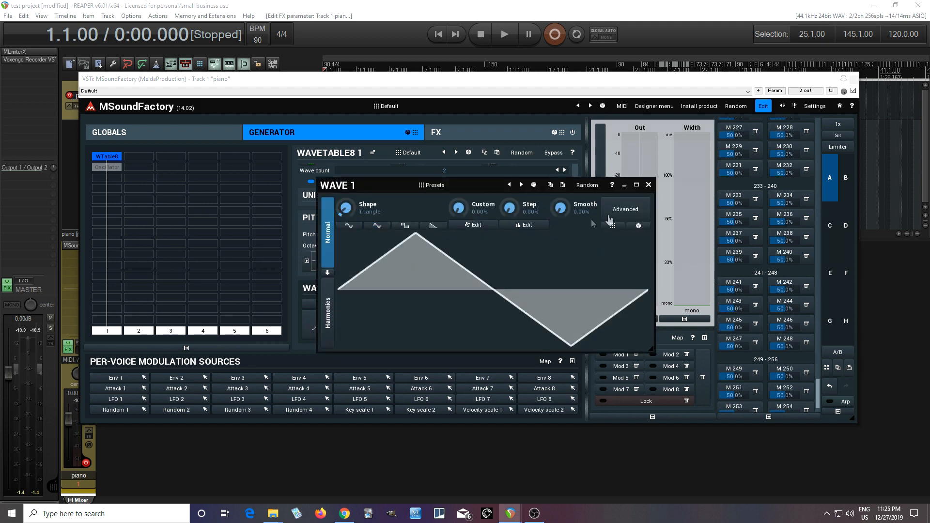
left_click(648, 185)
- Set the shape of wave 2 to 60% saw, 40% noise and check the output in the FX oscilloscope
left_click(390, 334)
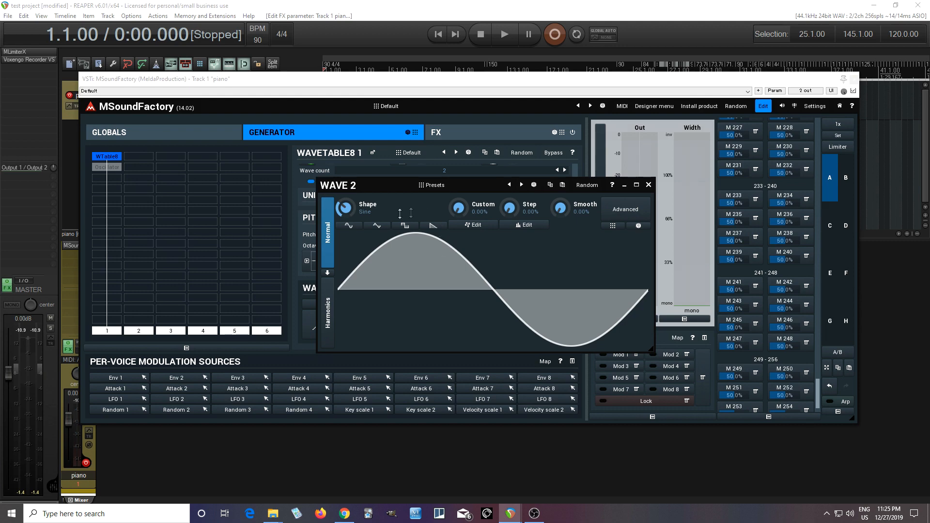
left_click_drag(346, 208, 346, 163)
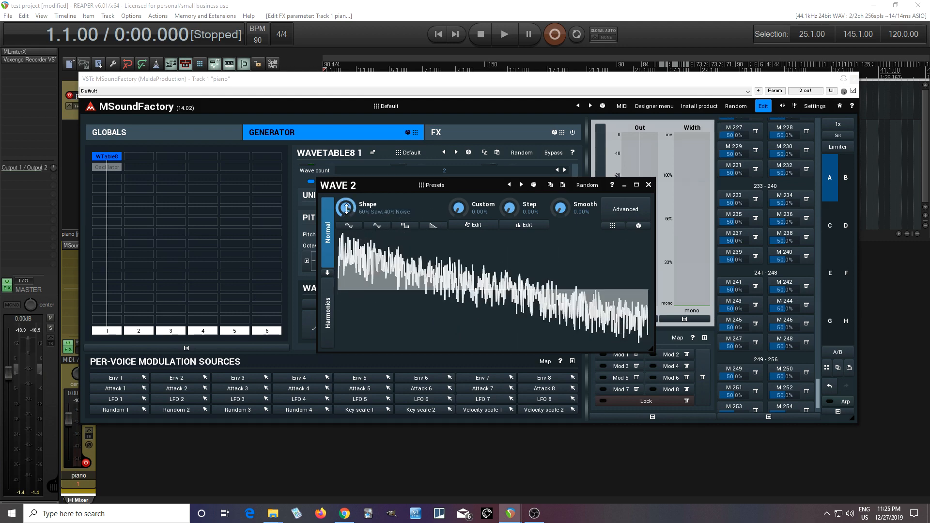
left_click(648, 185)
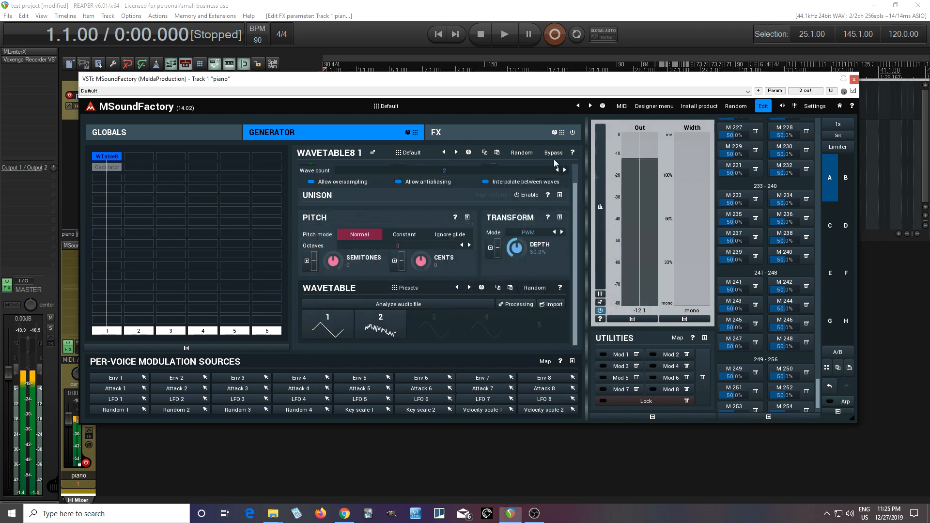
left_click(477, 132)
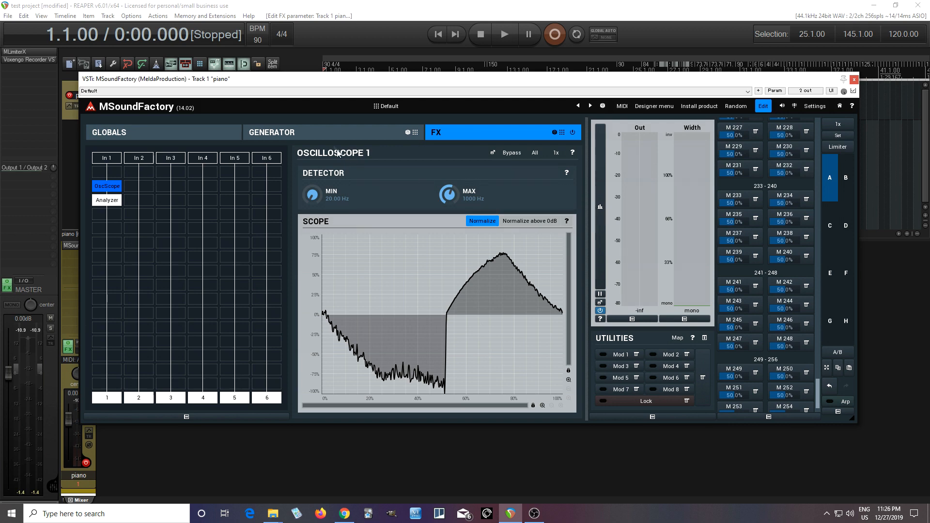
- Set the wave count of the generator's wavetable to 4
left_click(327, 138)
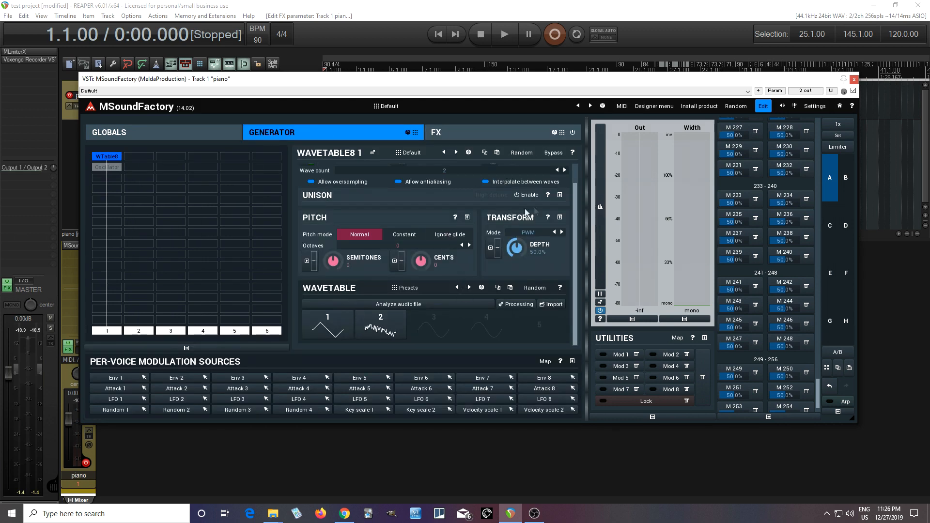
left_click(564, 170)
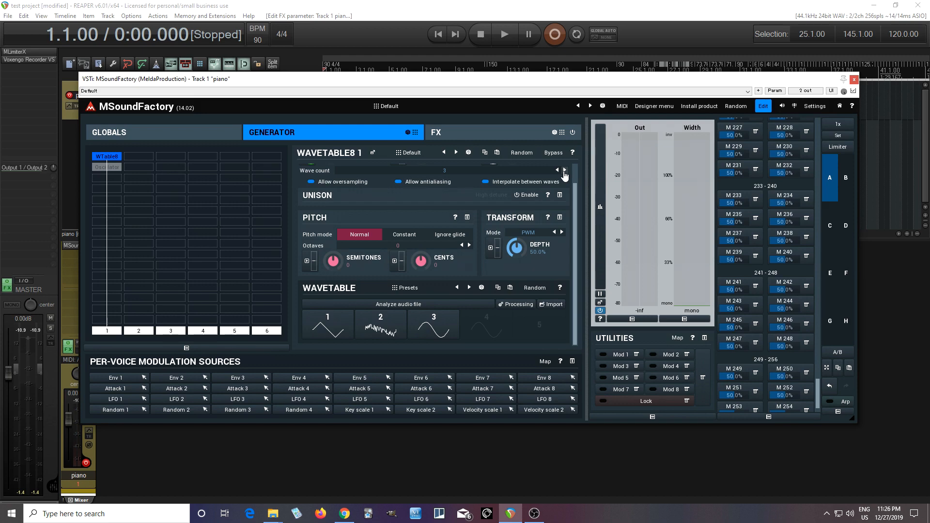
left_click(564, 170)
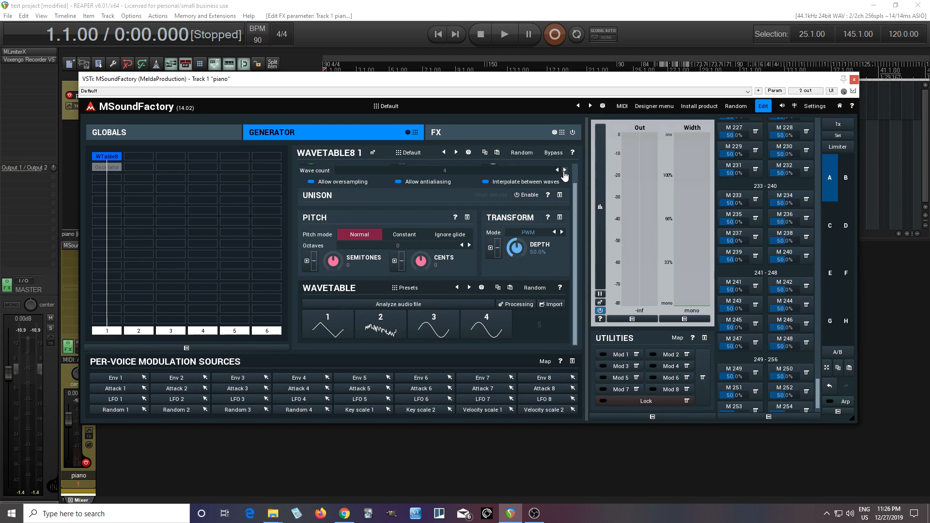
- Change wave 1 of the wavetable to a sine shape and close its editor
left_click(328, 333)
left_click(349, 226)
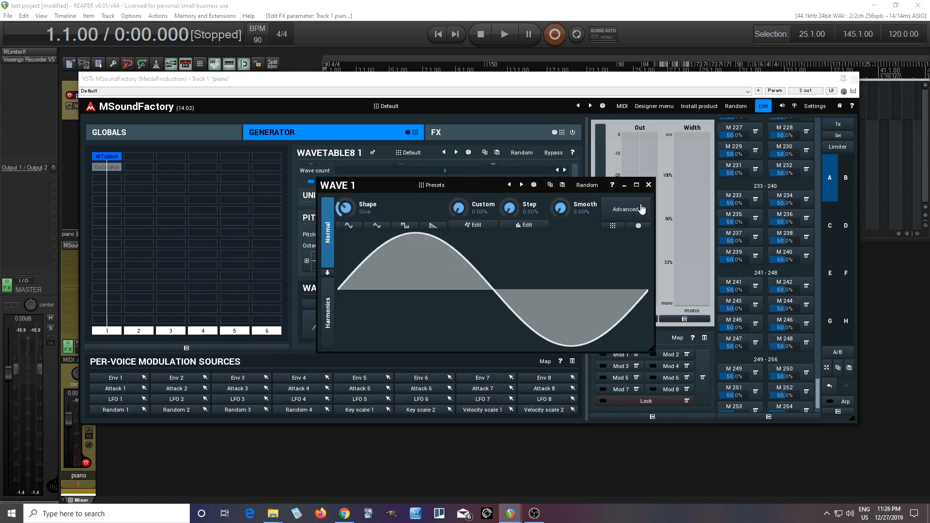
left_click(648, 185)
- Load the "Saw with formant" preset from the favorites folder into wave 2 and check the output in the FX oscilloscope
left_click(372, 337)
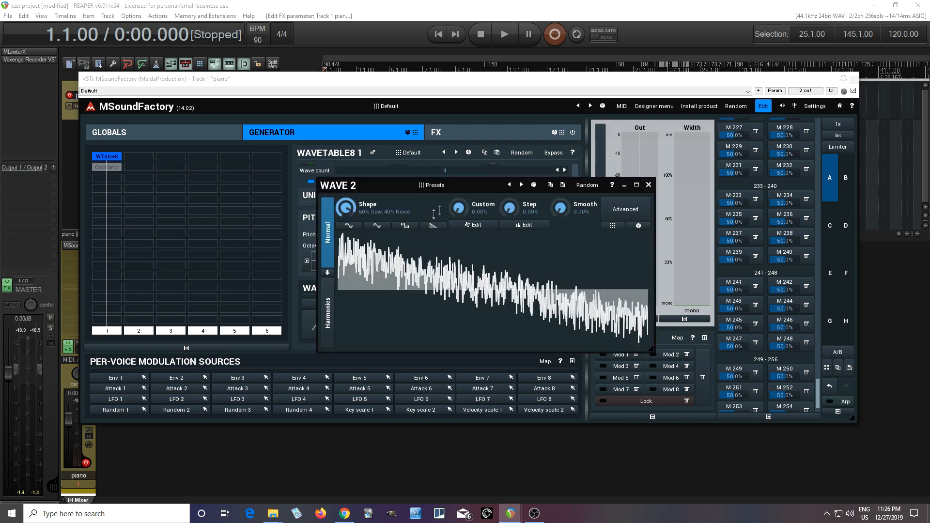
left_click(443, 192)
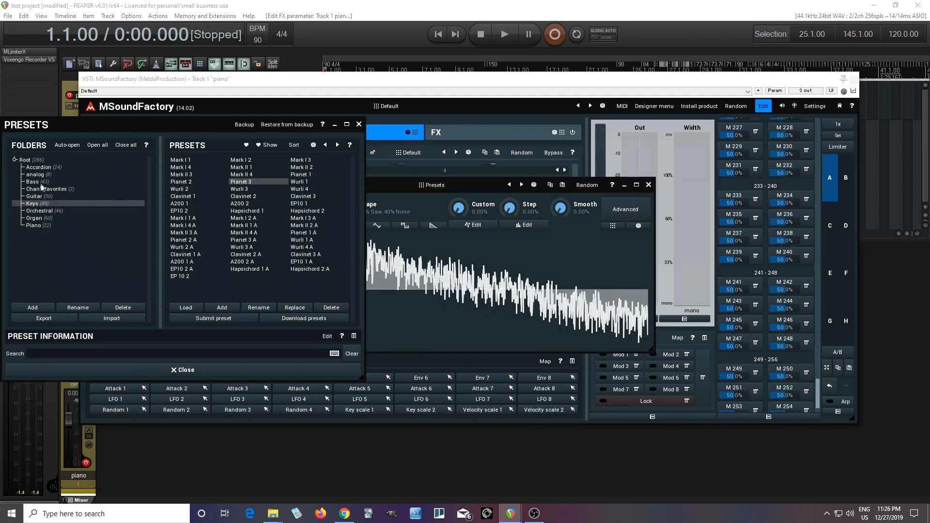
left_click(58, 189)
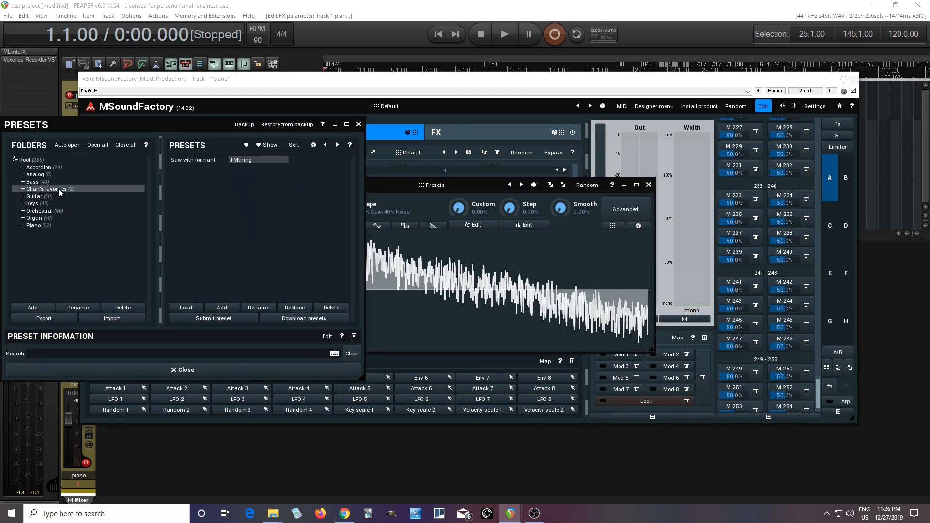
left_click(209, 161)
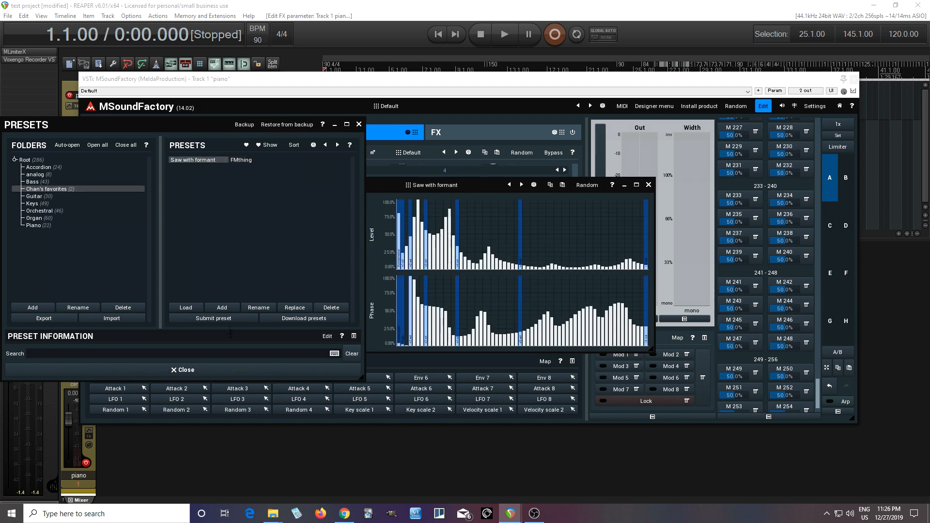
left_click(243, 370)
left_click(648, 185)
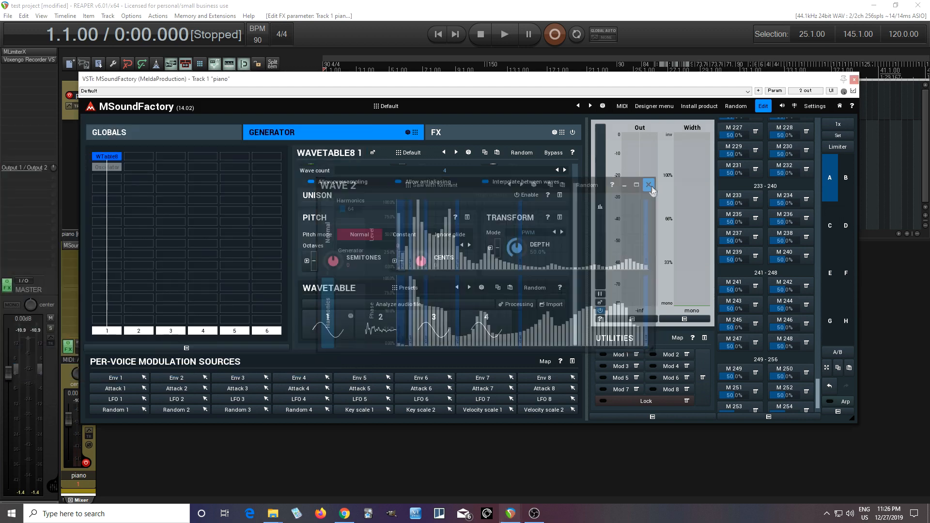
scroll(576, 190, "up", 3)
left_click(515, 136)
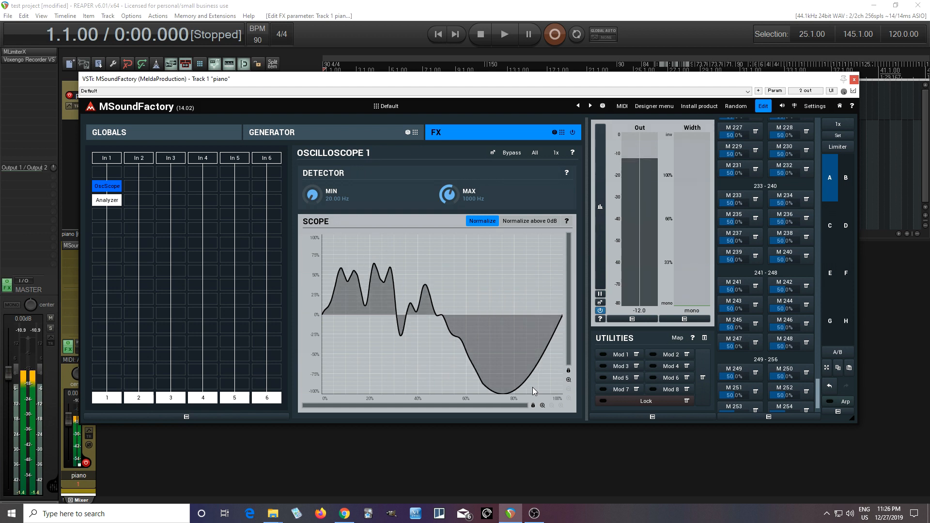
- Open the generator's LFO 1 and lower its Follow Note Frequency octaves to -2
left_click(343, 138)
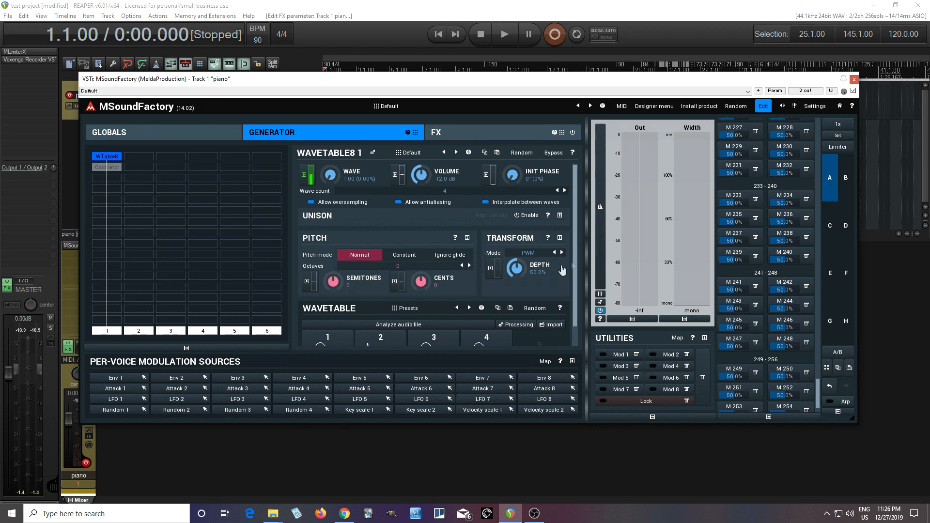
left_click_drag(575, 250, 581, 218)
left_click(116, 399)
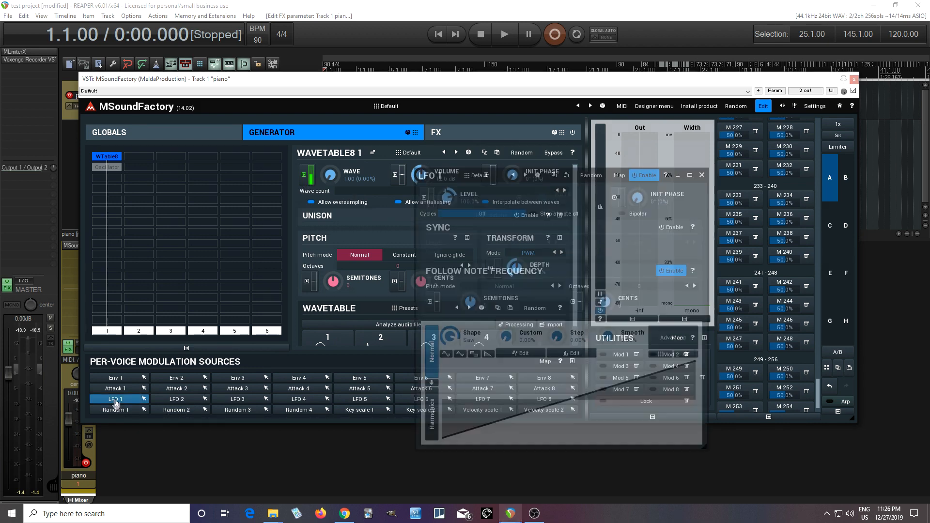
left_click_drag(438, 176, 421, 142)
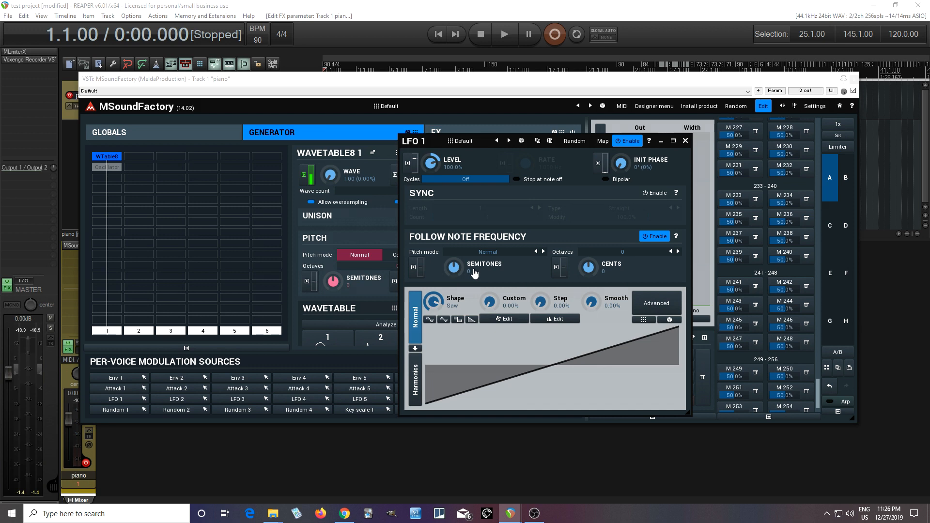
left_click(671, 253)
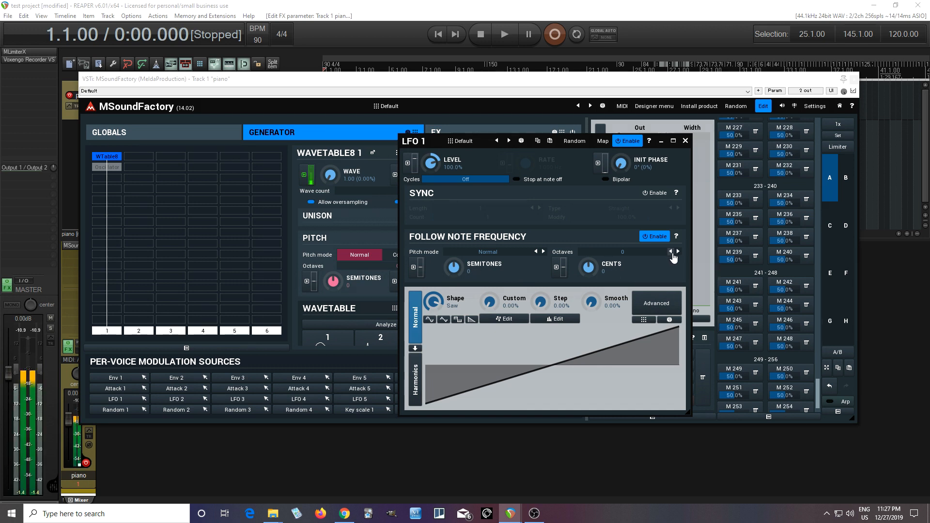
left_click(672, 252)
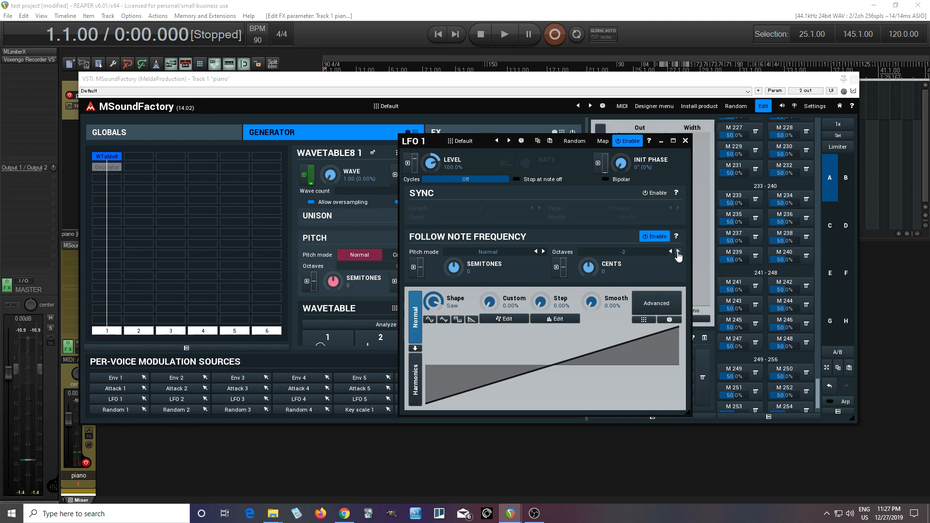
- Try raising LFO 1's Follow Note Frequency octaves to +2 and on to +5
left_click(677, 252)
left_click(678, 252)
left_click(678, 252)
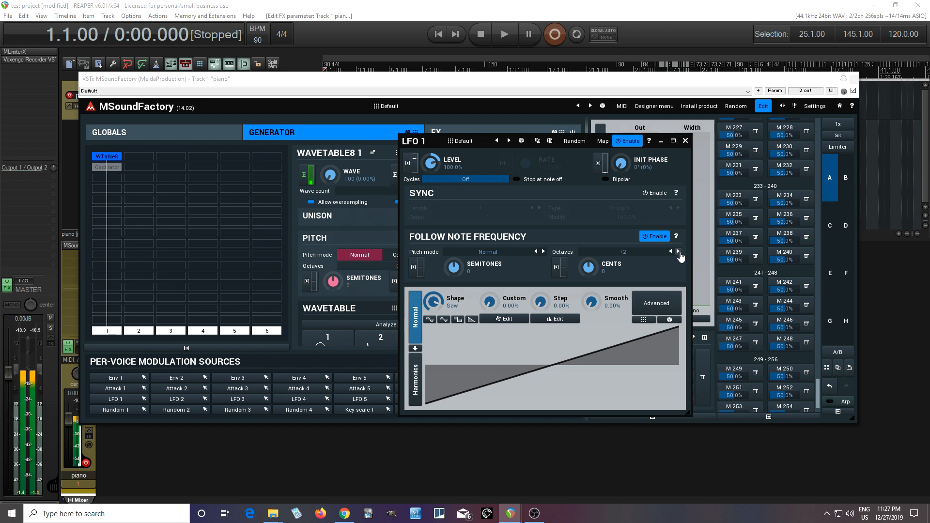
left_click(678, 252)
left_click(678, 252)
left_click(678, 252)
left_click(678, 252)
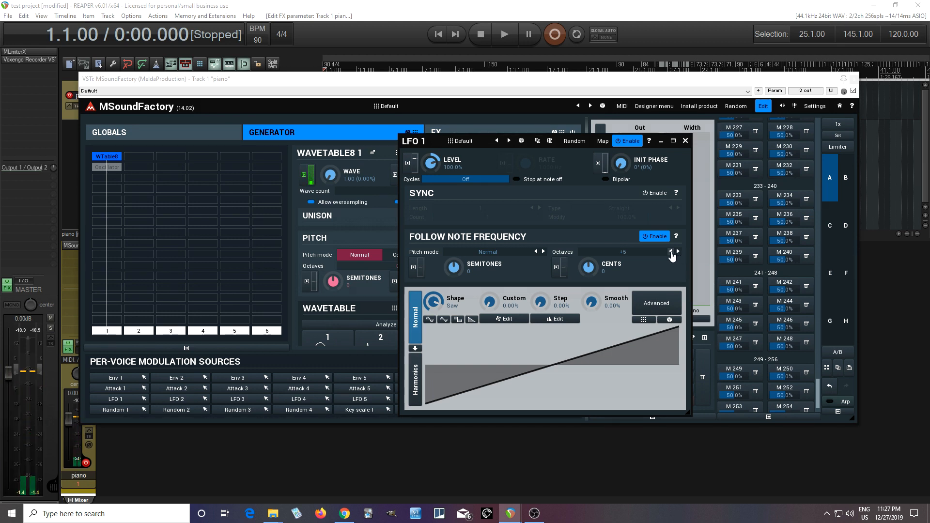
- Set LFO 1's Follow Note Frequency octaves back to 0
left_click(671, 252)
left_click(671, 252)
left_click(671, 252)
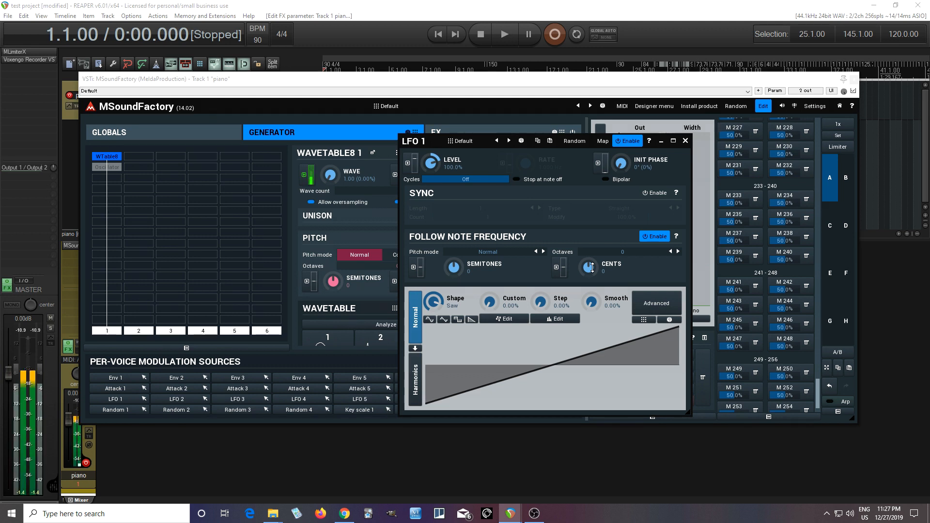
- Detune LFO 1's note-following frequency by +60 cents and close the LFO editor
left_click_drag(591, 266, 591, 284)
mouse_move(609, 282)
left_mouse_down()
mouse_move(608, 297)
mouse_move(608, 267)
left_mouse_up()
left_click_drag(594, 265, 594, 271)
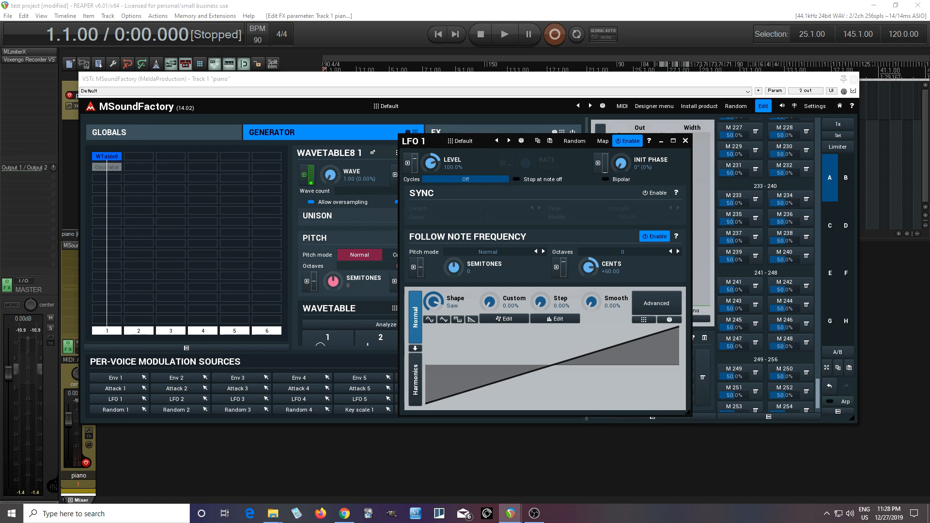
left_click(684, 140)
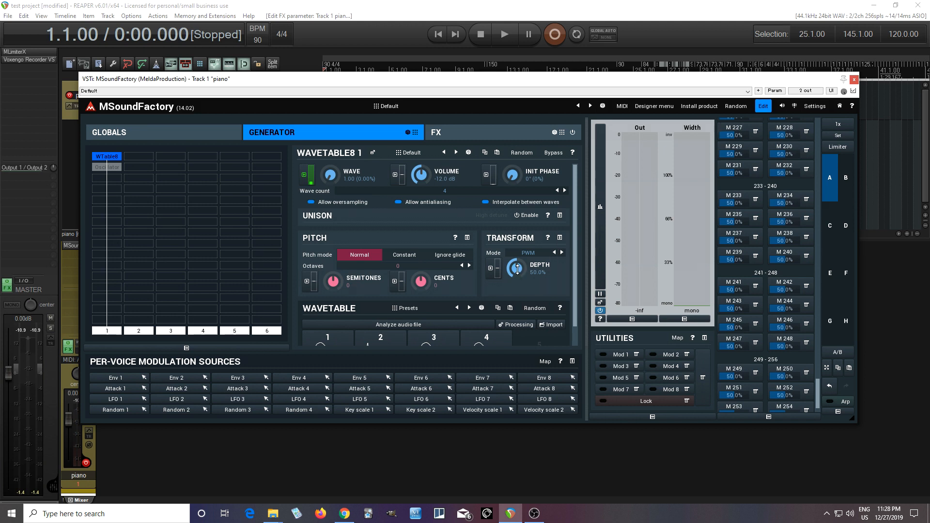
- Try out the PWM transform depth without and with unison enabled, showing the unison settings, and switch unison off again
mouse_move(518, 269)
left_mouse_down()
mouse_move(518, 261)
mouse_move(518, 297)
mouse_move(517, 267)
left_mouse_up()
left_click(526, 215)
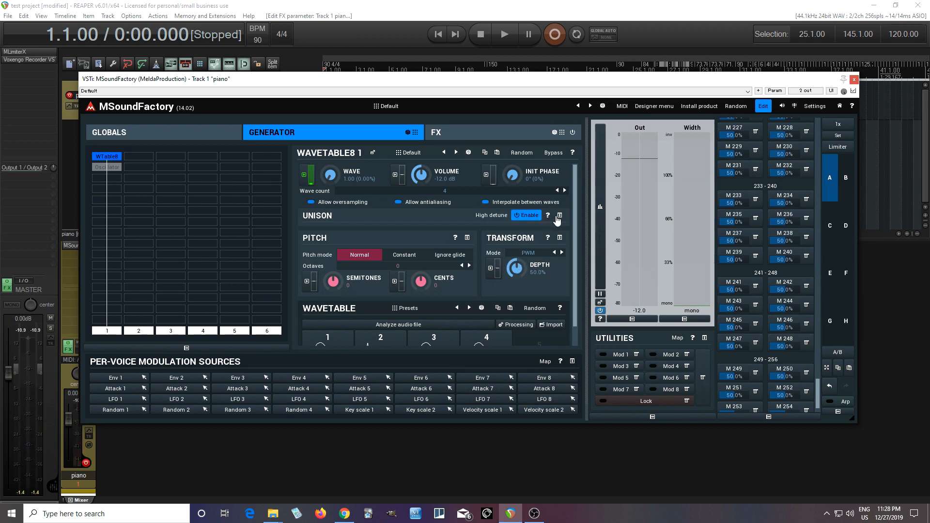
left_click(559, 216)
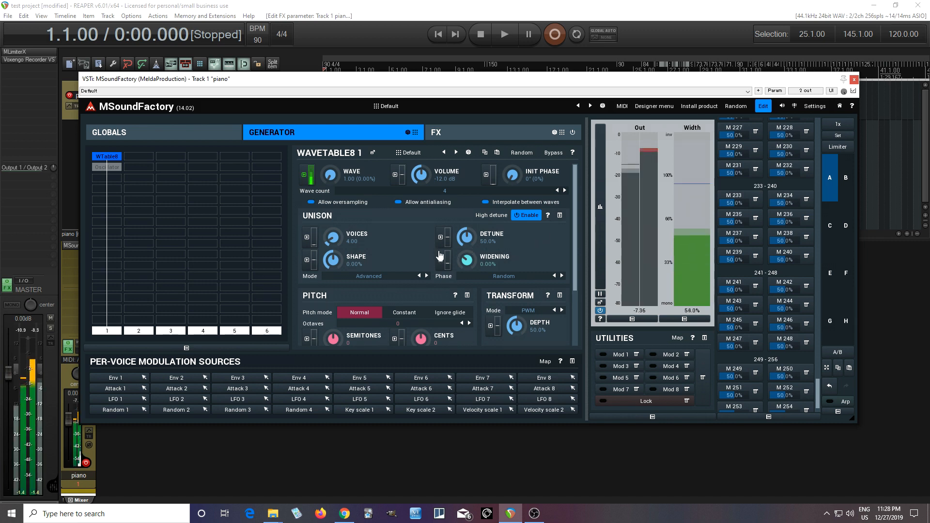
mouse_move(517, 327)
left_mouse_down()
mouse_move(517, 356)
mouse_move(517, 294)
mouse_move(517, 332)
left_mouse_up()
left_click(533, 217)
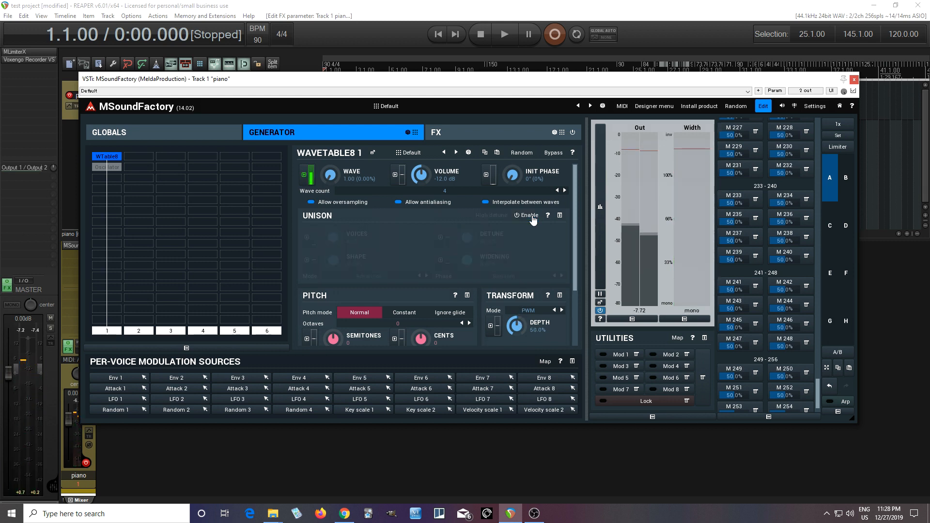